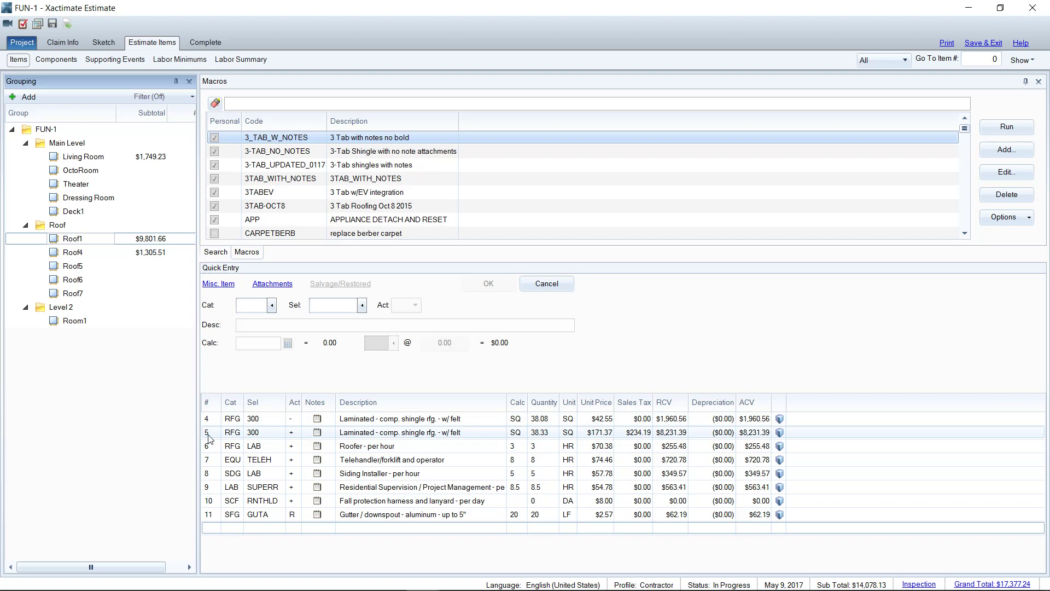
Select roofing rows 4–6 and start a Global Changes factoring on them
{"action": "left_click", "coordinate": [208, 436]}
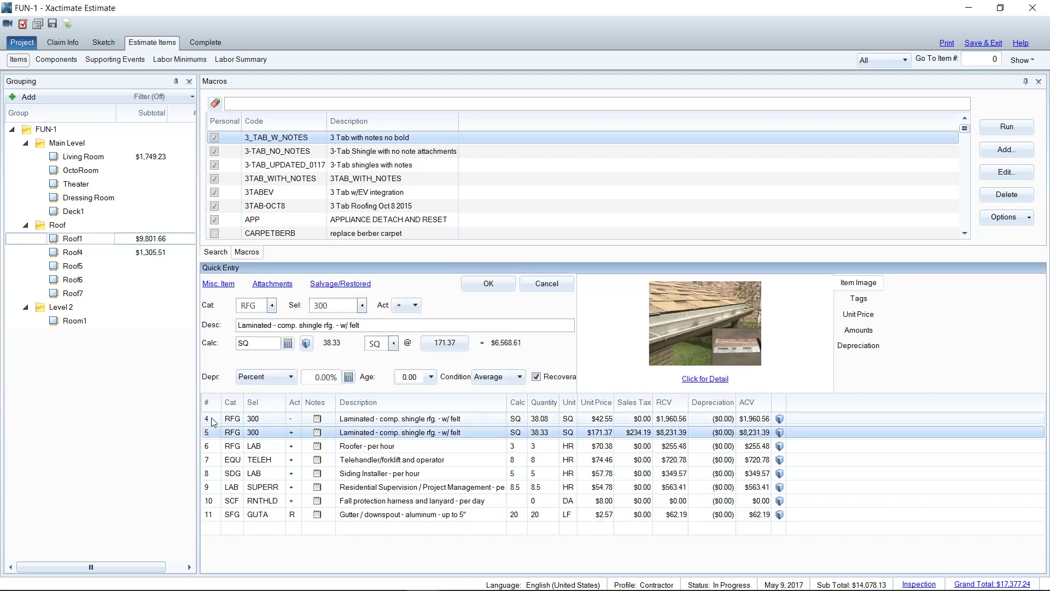
{"action": "left_click", "coordinate": [213, 421], "text": "ctrl"}
{"action": "left_click", "coordinate": [215, 445], "text": "ctrl"}
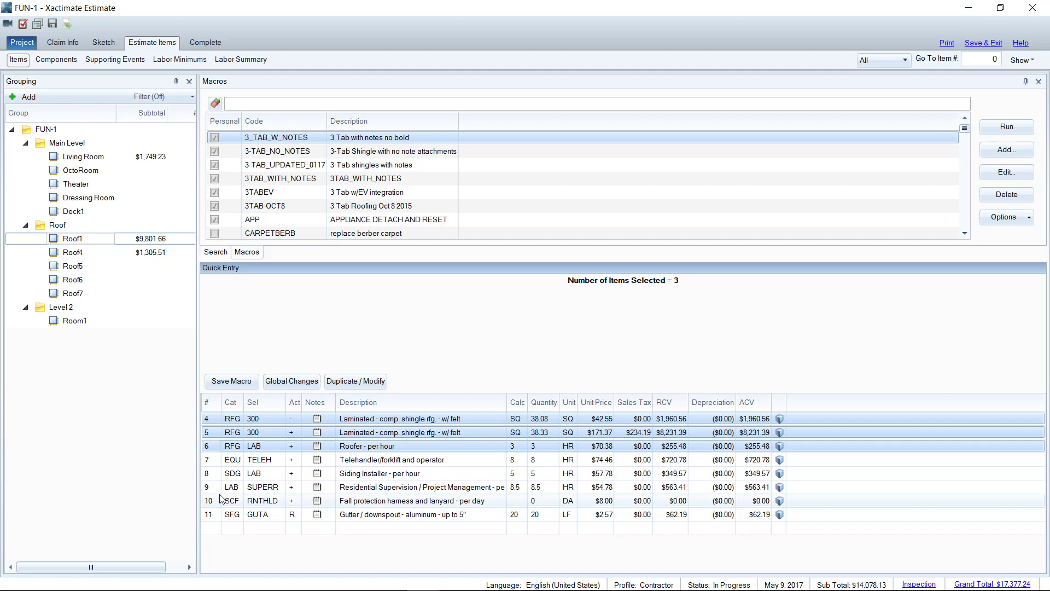
{"action": "right_click", "coordinate": [213, 436]}
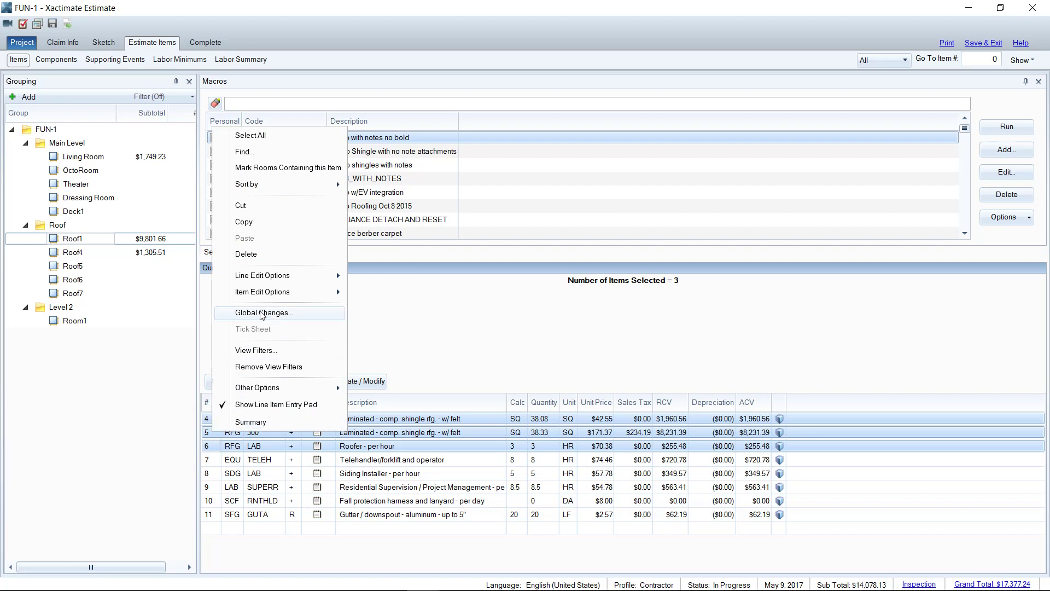
{"action": "left_click", "coordinate": [263, 313]}
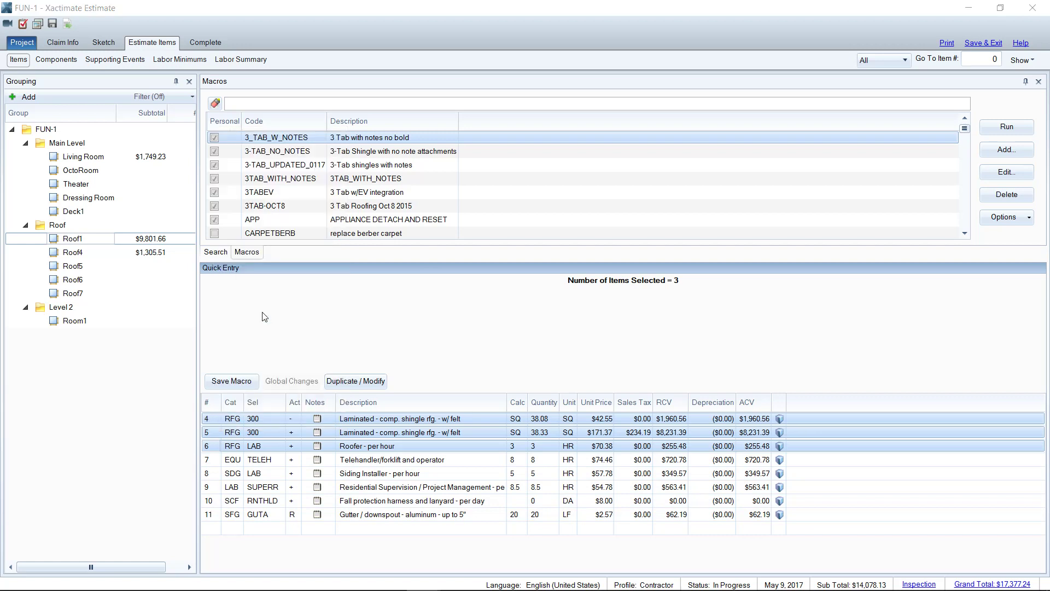
{"action": "left_click", "coordinate": [564, 153]}
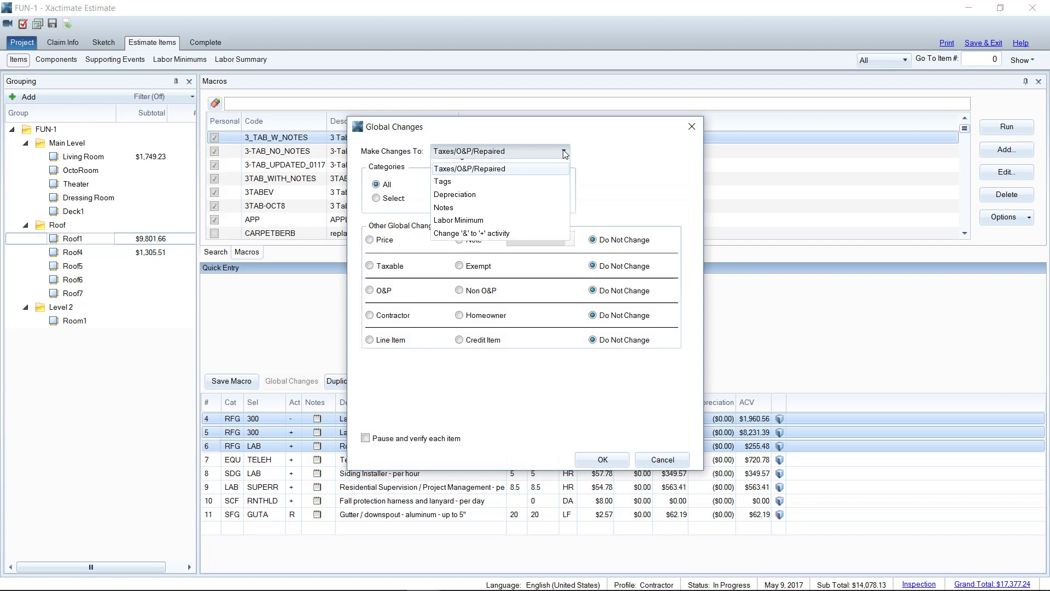
{"action": "left_click", "coordinate": [463, 167]}
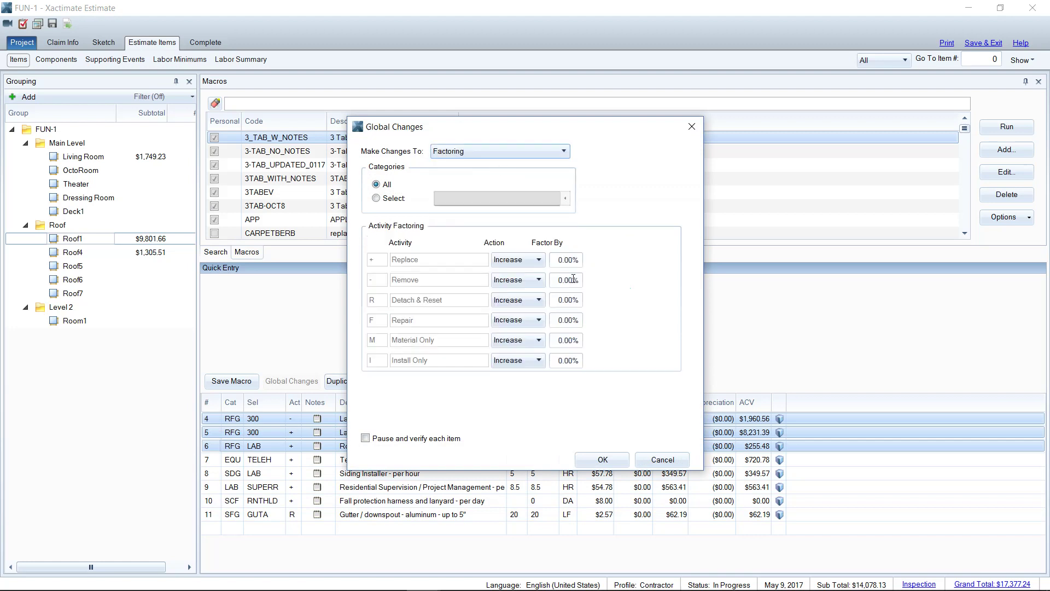
{"action": "key", "text": "Tab"}
{"action": "key", "text": "Tab"}
Factor Remove and Install Only by 15%, limited to the RFG ROOFING category, and apply
{"action": "left_click", "coordinate": [567, 285]}
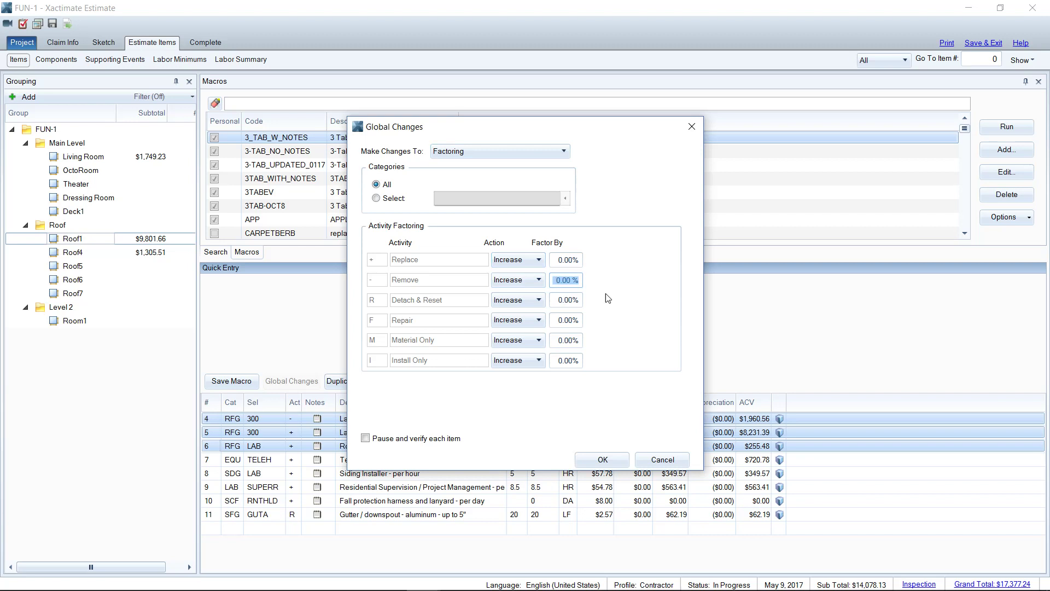
{"action": "type", "text": "15"}
{"action": "left_click", "coordinate": [567, 360]}
{"action": "type", "text": "15"}
{"action": "left_click", "coordinate": [562, 382]}
{"action": "left_click", "coordinate": [376, 199]}
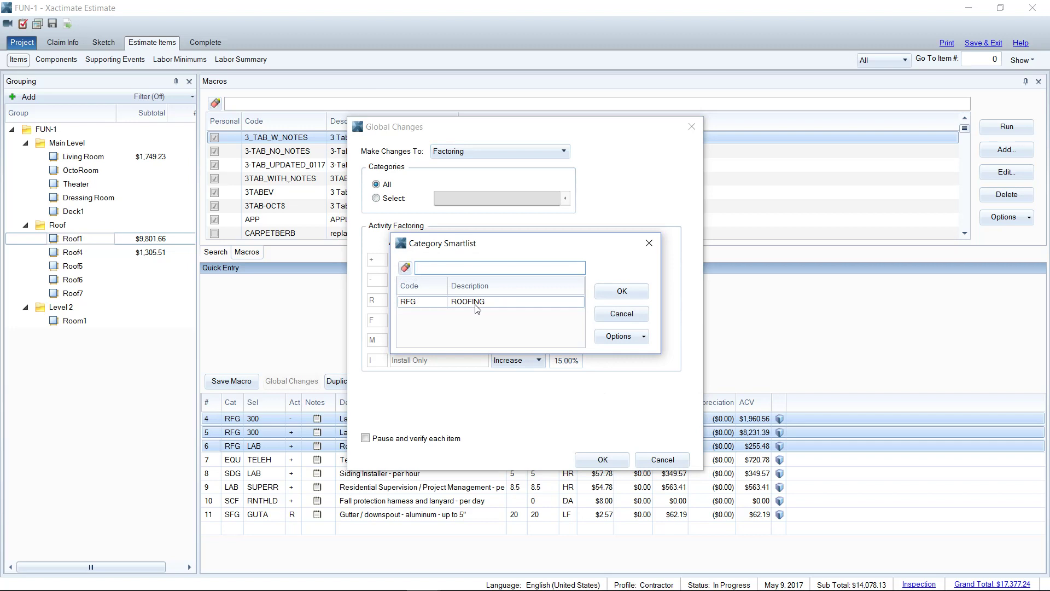
{"action": "left_click", "coordinate": [474, 304]}
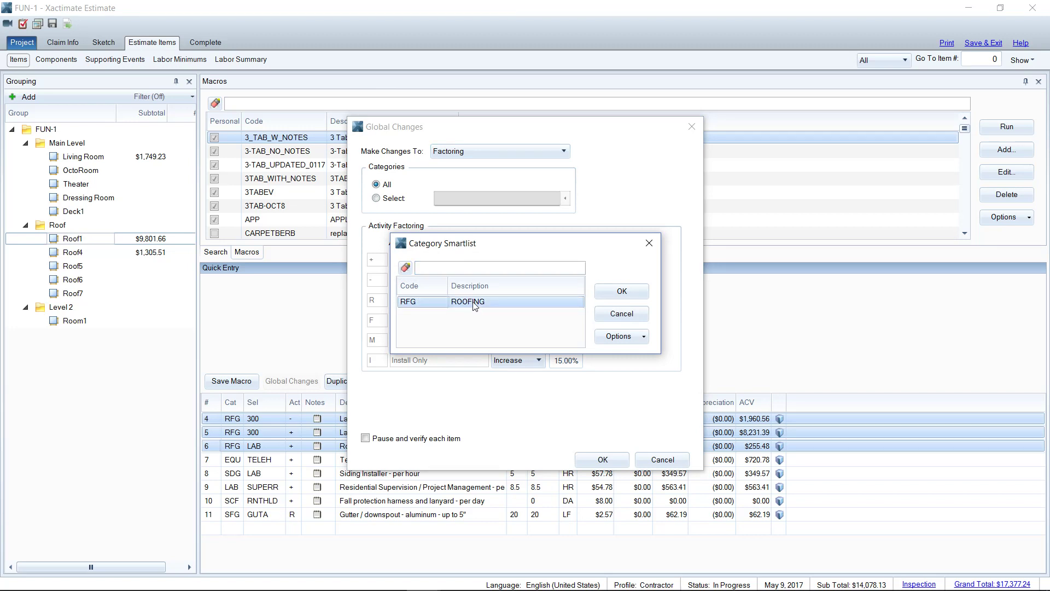
{"action": "left_click", "coordinate": [619, 294]}
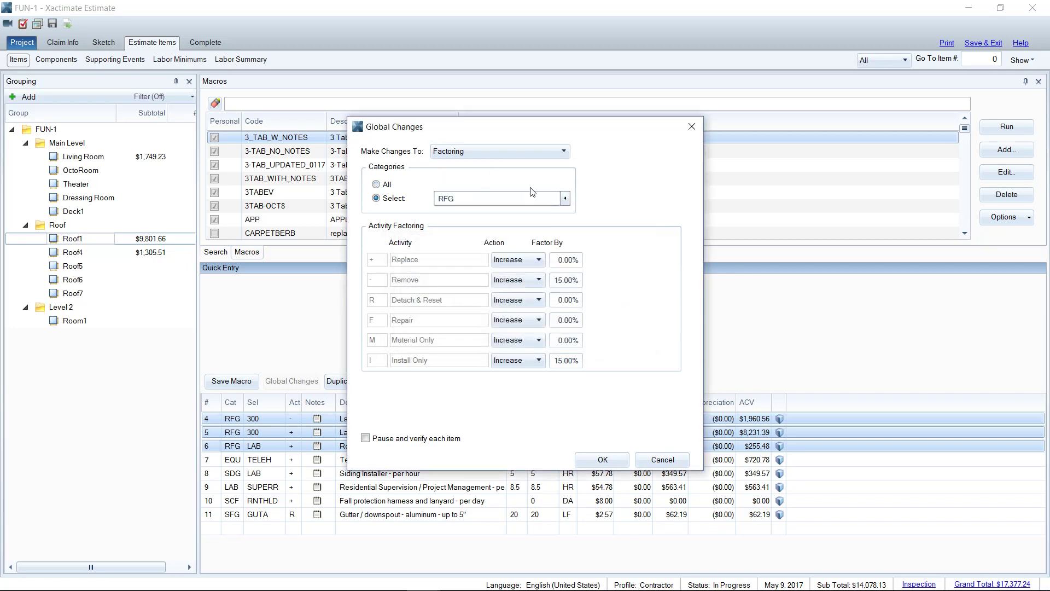
{"action": "left_click", "coordinate": [597, 462]}
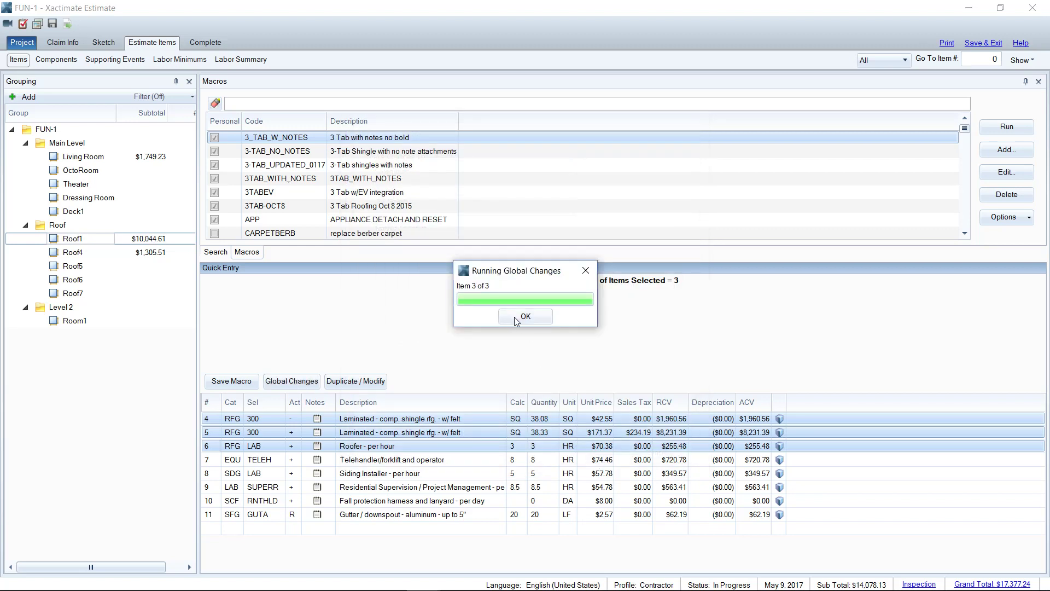
Dismiss the progress report, review the tear-off shingle item at $48.93, and show Living Room items
{"action": "left_click", "coordinate": [516, 317]}
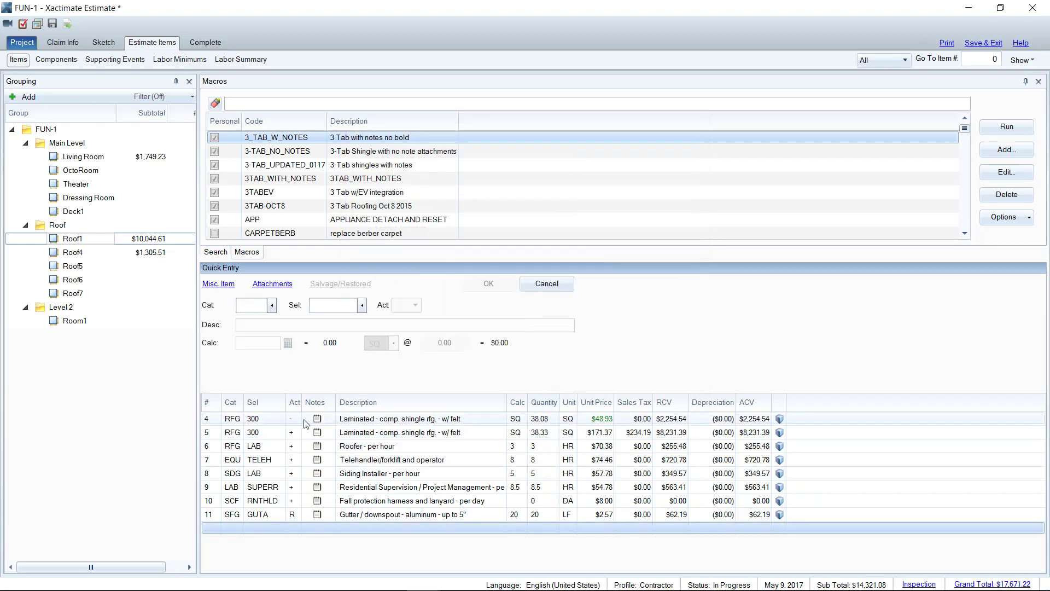
{"action": "left_click", "coordinate": [212, 423]}
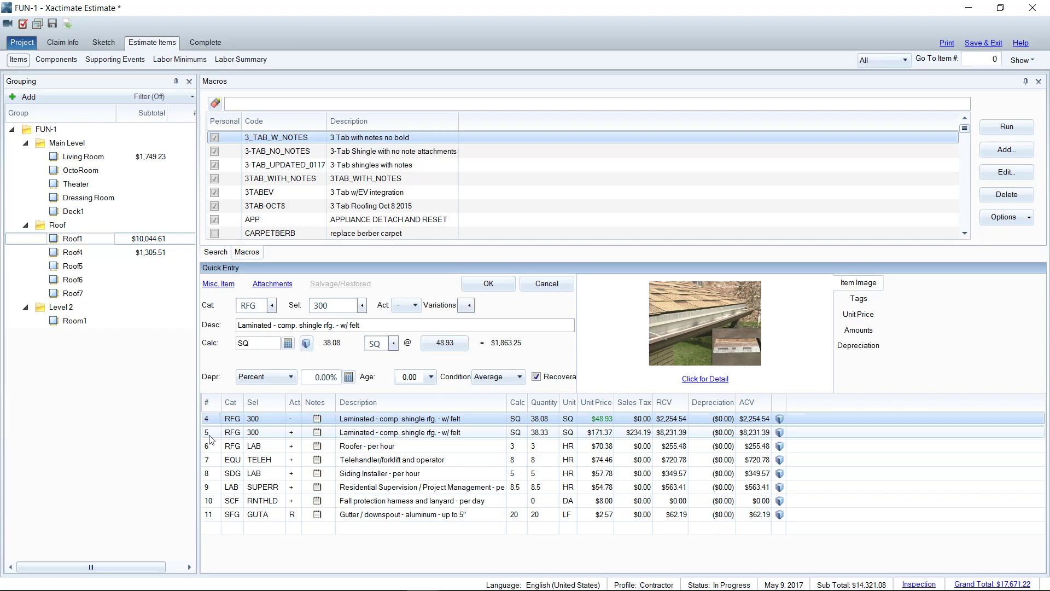
{"action": "left_click", "coordinate": [94, 157]}
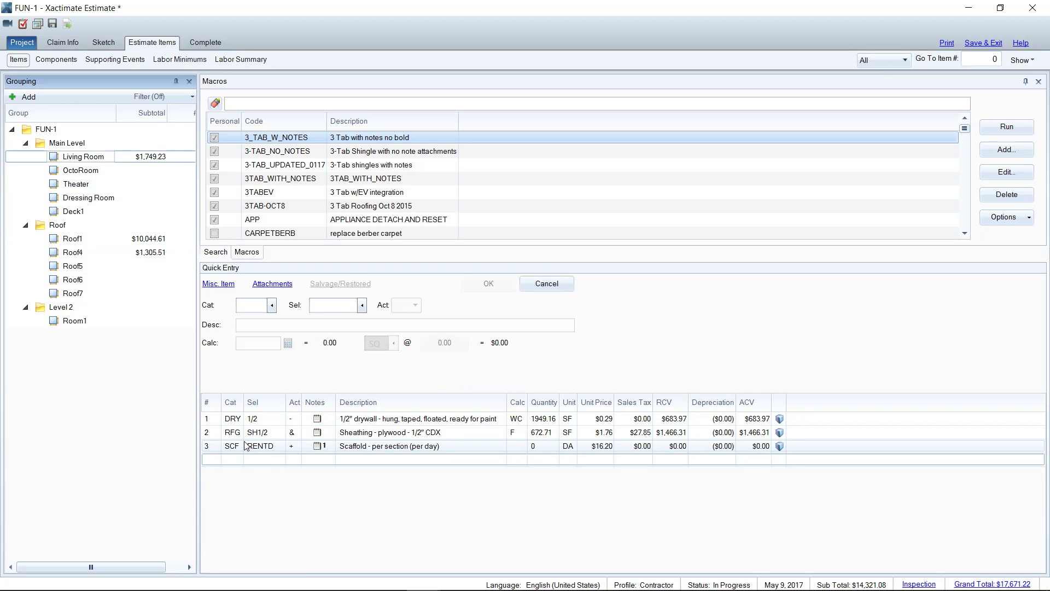
Add a PNT seal/prime-and-paint walls and ceiling line item to the Living Room
{"action": "left_click", "coordinate": [252, 304]}
{"action": "type", "text": "PCB"}
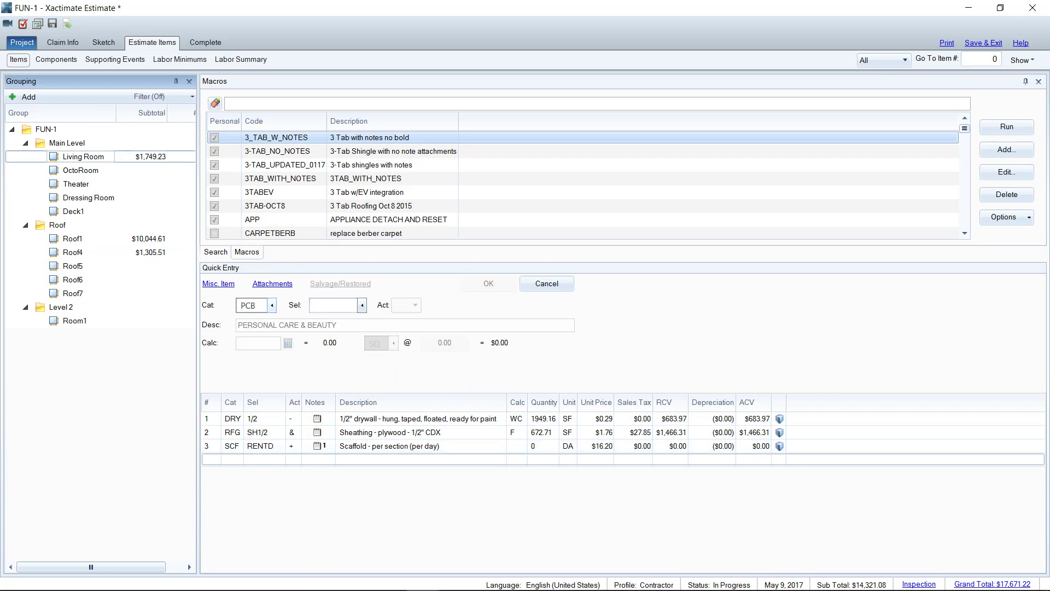
{"action": "key", "text": "BackSpace"}
{"action": "key", "text": "BackSpace"}
{"action": "type", "text": "NT"}
{"action": "key", "text": "Tab"}
{"action": "type", "text": "W"}
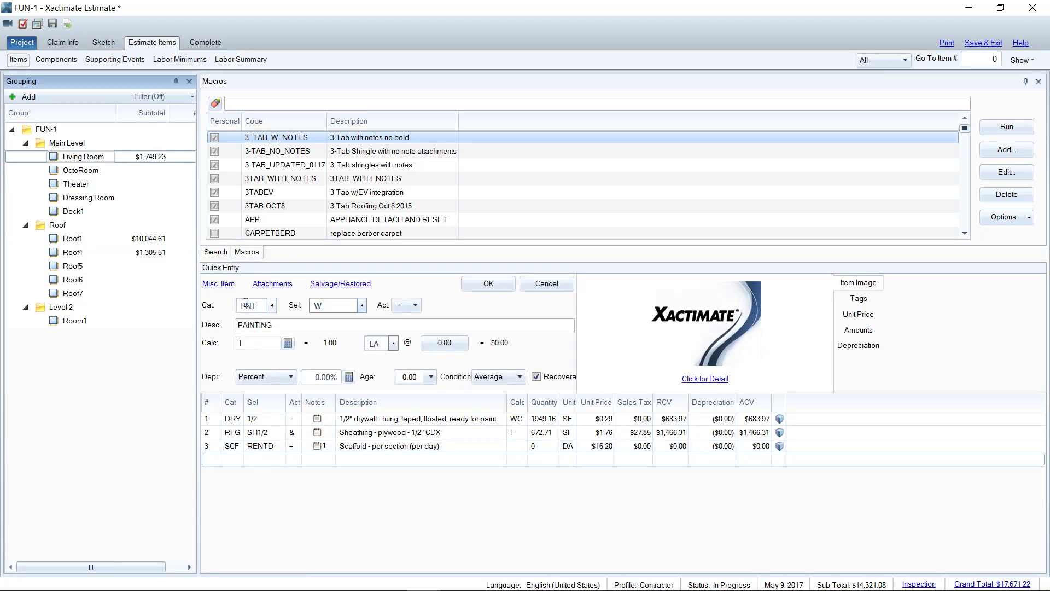
{"action": "key", "text": "Return"}
{"action": "left_click", "coordinate": [216, 462]}
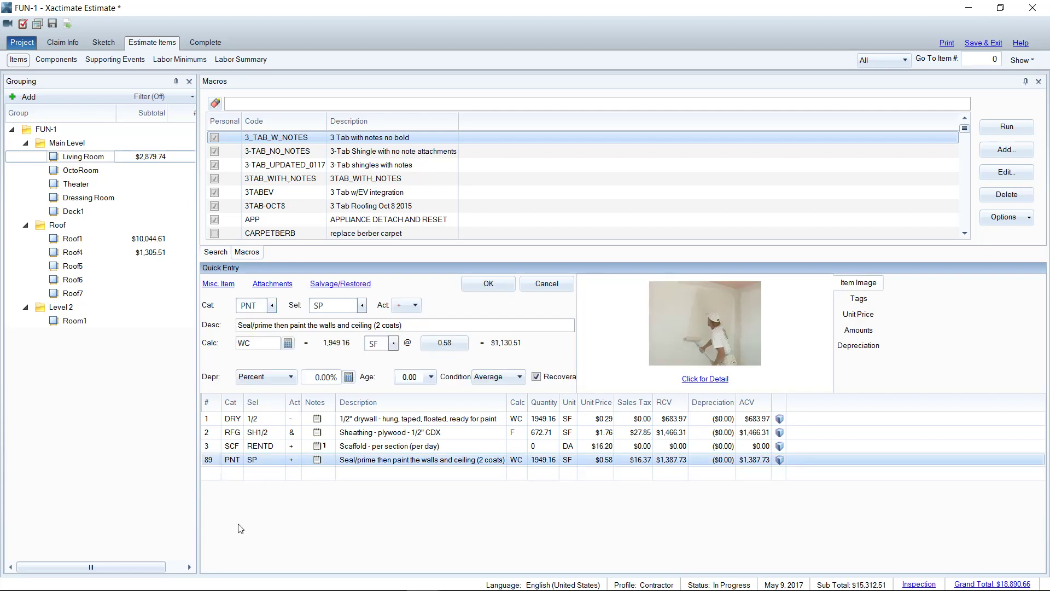
Bring up Global Changes factoring for the new painting item
{"action": "right_click", "coordinate": [216, 462]}
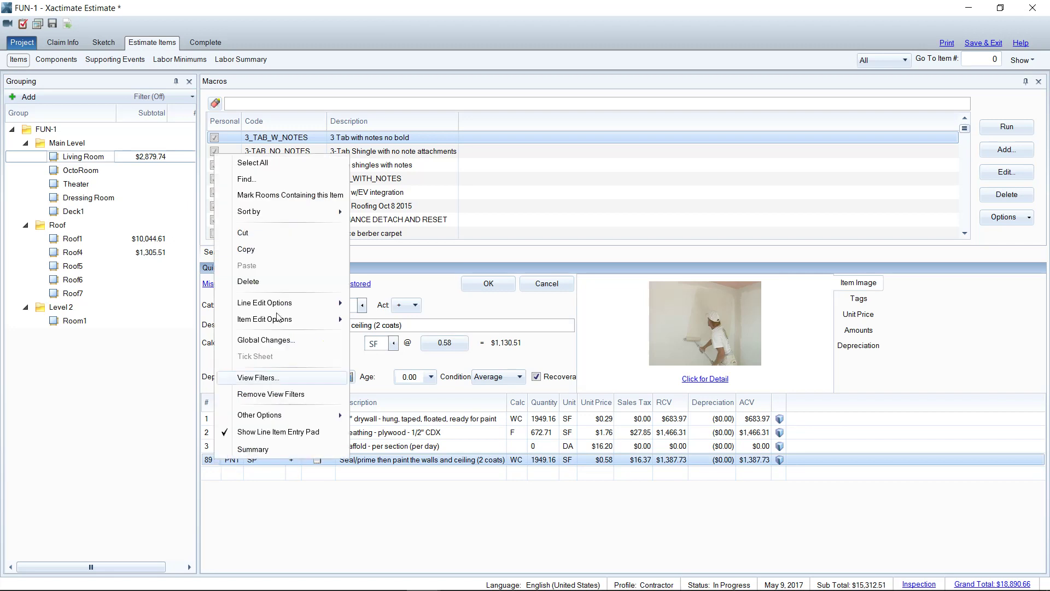
{"action": "mouse_move", "coordinate": [284, 418]}
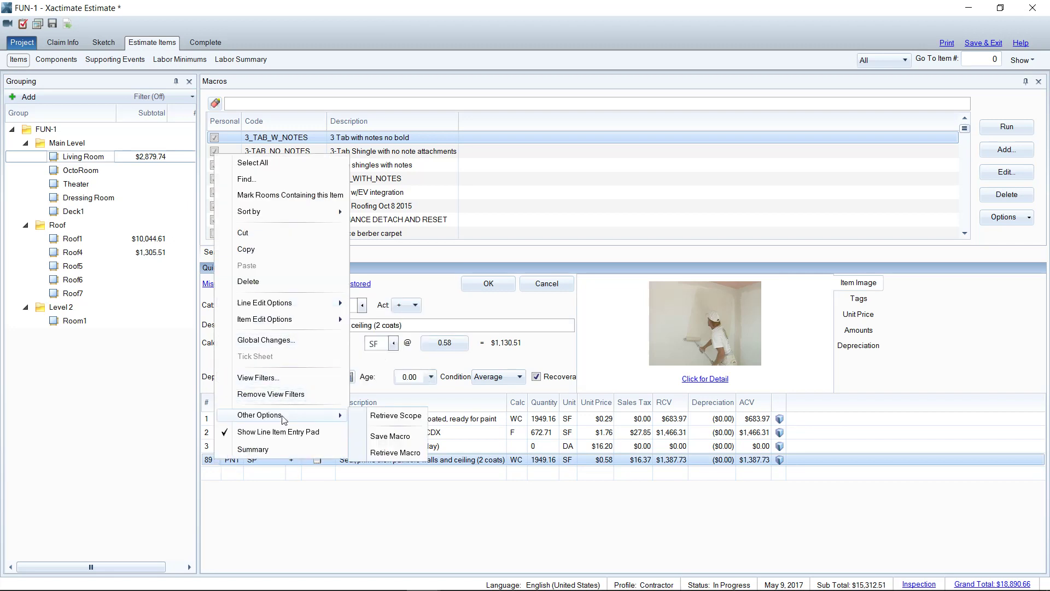
{"action": "left_click", "coordinate": [378, 433]}
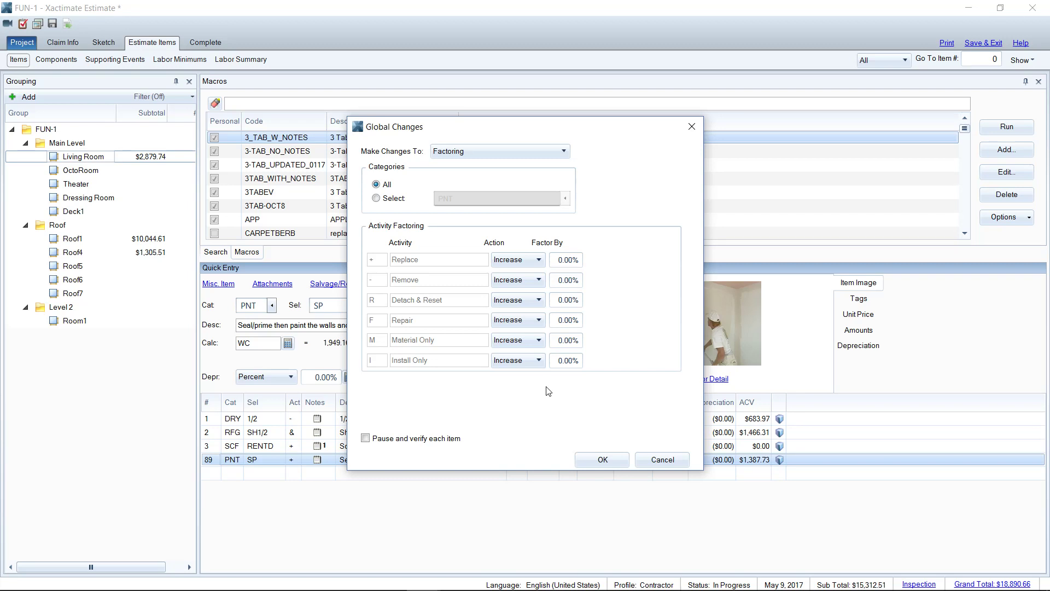
Close Global Changes unapplied and select all five Living Room line items
{"action": "key", "text": "Escape"}
{"action": "left_click", "coordinate": [212, 420]}
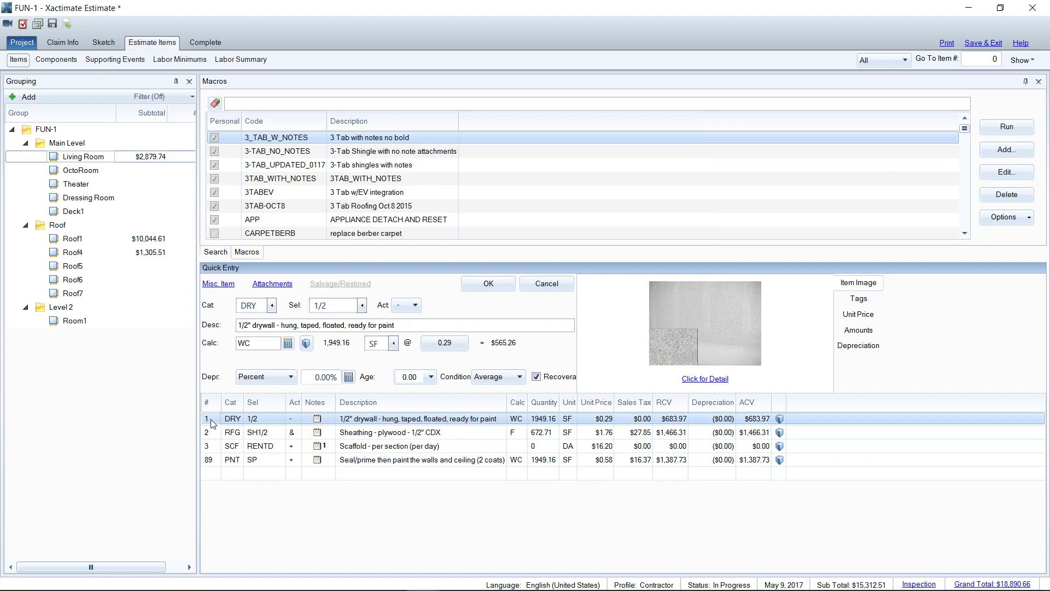
{"action": "key", "text": "ctrl+a"}
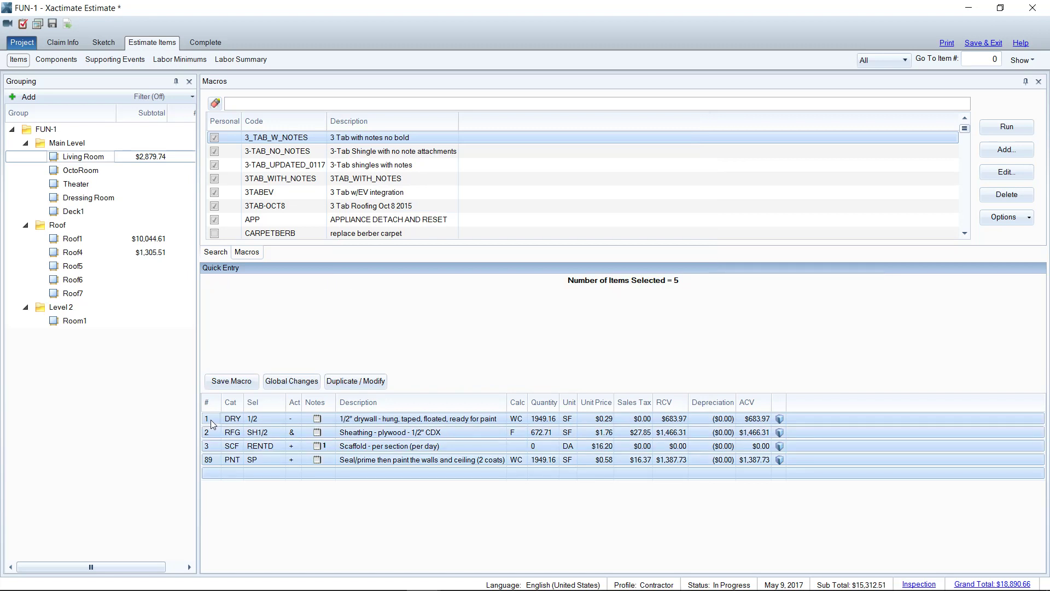
{"action": "right_click", "coordinate": [218, 434]}
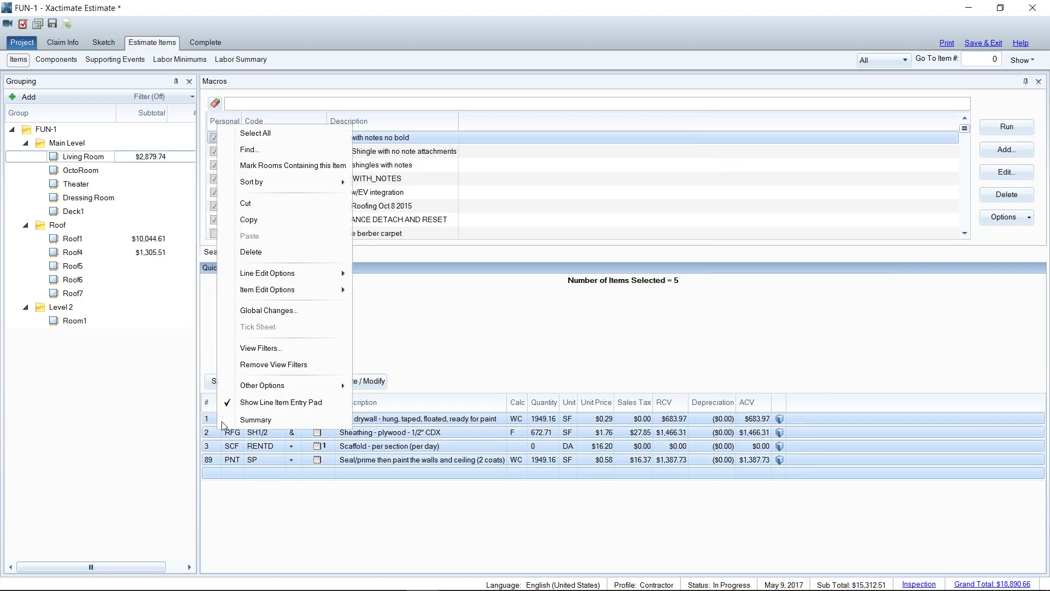
{"action": "left_click", "coordinate": [357, 345]}
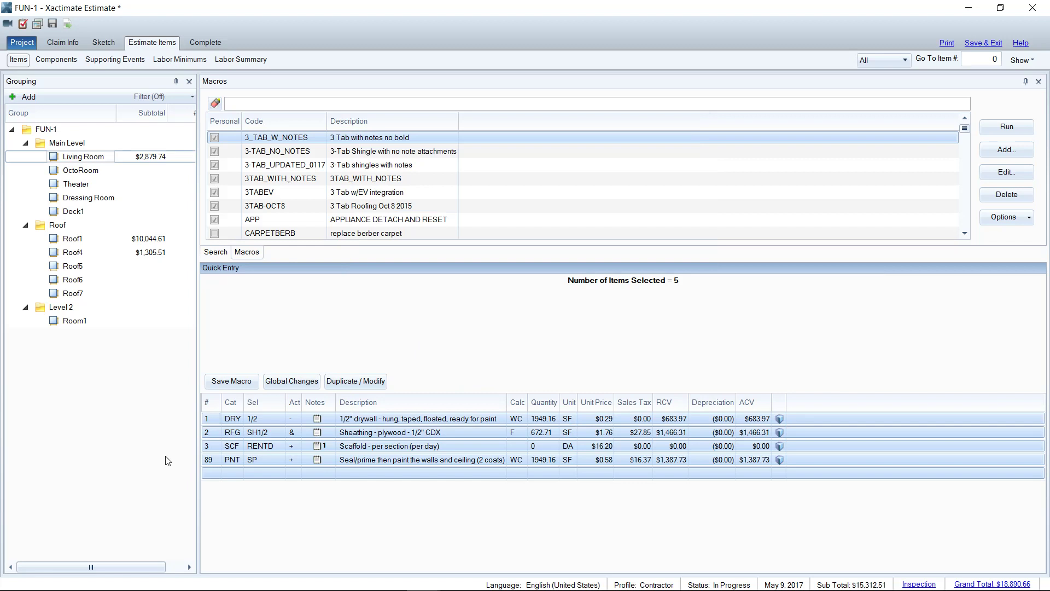
Start a global change on the five items, restricting categories to PNT - PAINTING
{"action": "left_click", "coordinate": [291, 383]}
{"action": "left_click", "coordinate": [389, 198]}
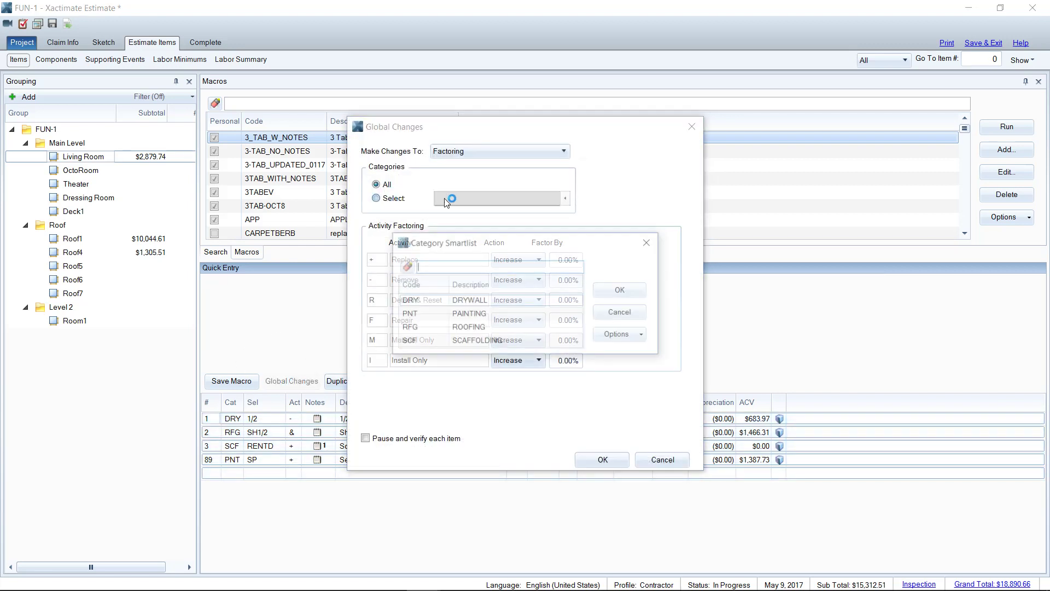
{"action": "left_click", "coordinate": [475, 315]}
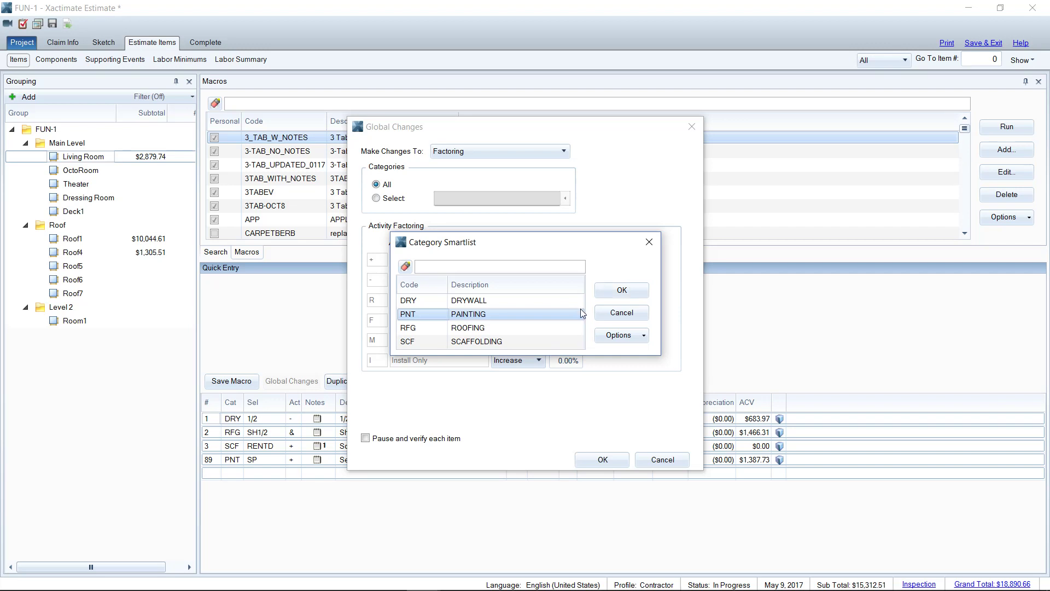
{"action": "left_click", "coordinate": [624, 291]}
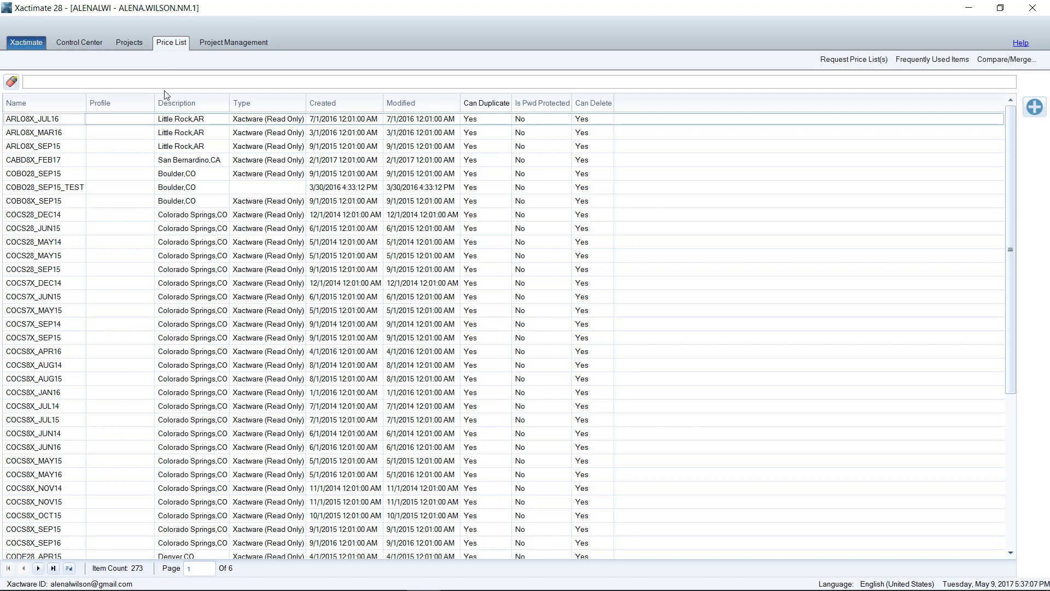
Duplicate CABD8X_FEB17 as CABD8X_FEB17_FACTOR with the Carrier profile
{"action": "left_click", "coordinate": [51, 162]}
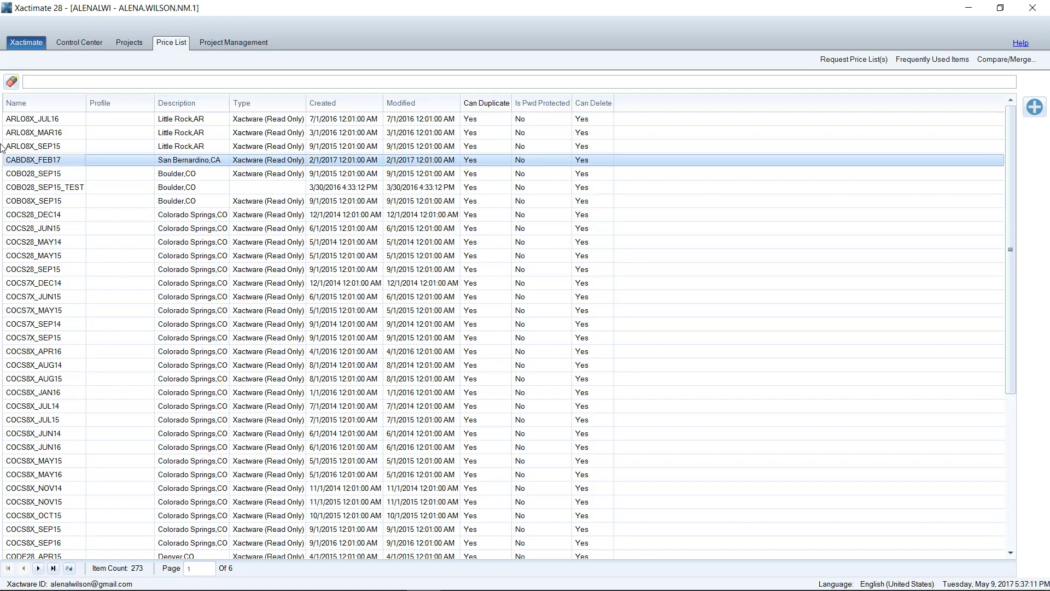
{"action": "right_click", "coordinate": [38, 164]}
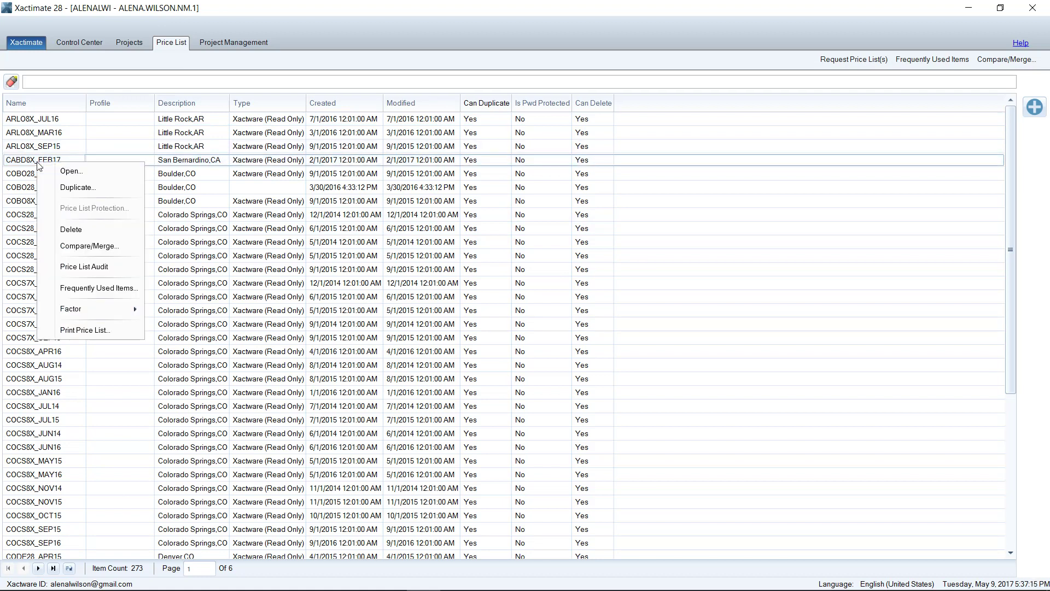
{"action": "left_click", "coordinate": [53, 188]}
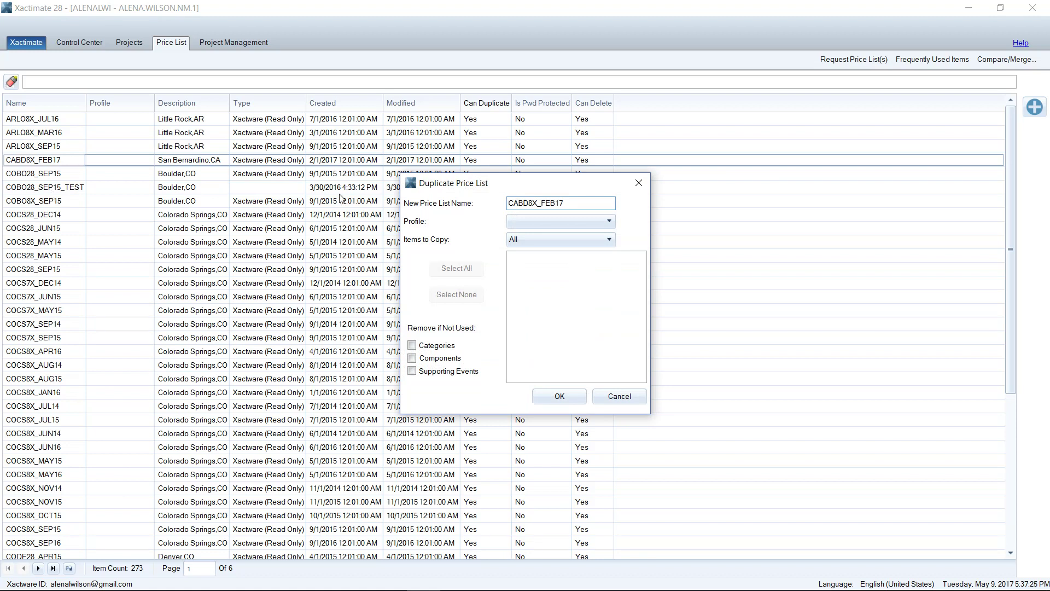
{"action": "left_click", "coordinate": [598, 207]}
{"action": "type", "text": "_FACTOR"}
{"action": "left_click", "coordinate": [533, 228]}
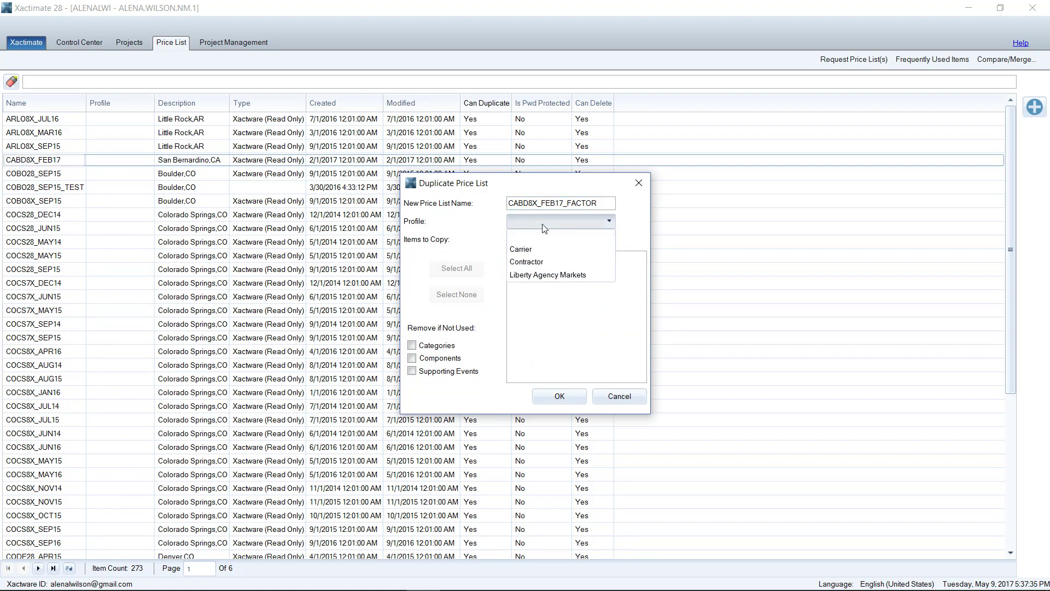
{"action": "left_click", "coordinate": [544, 246]}
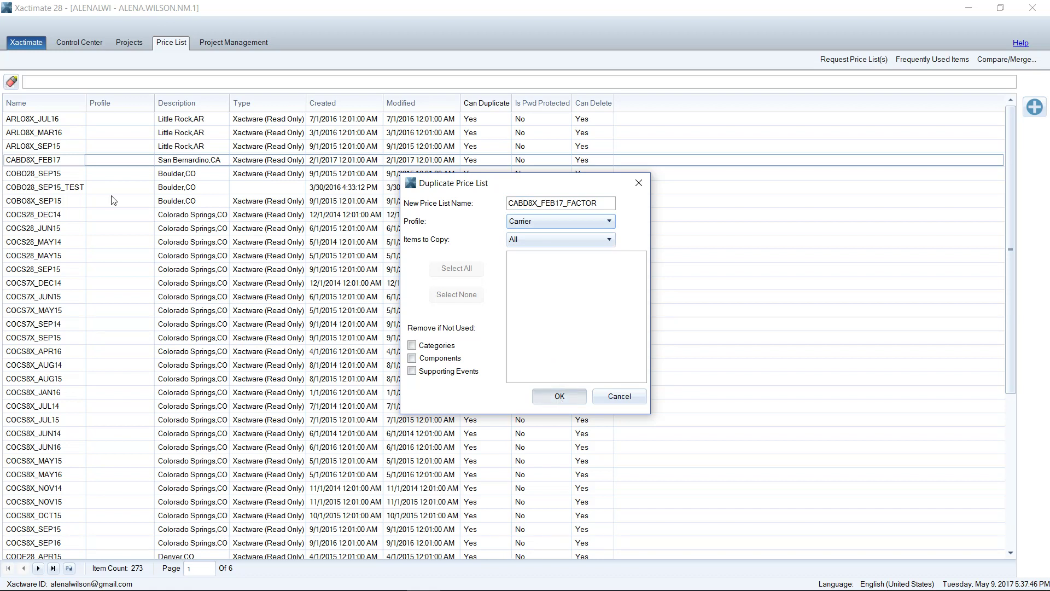
{"action": "key", "text": "Return"}
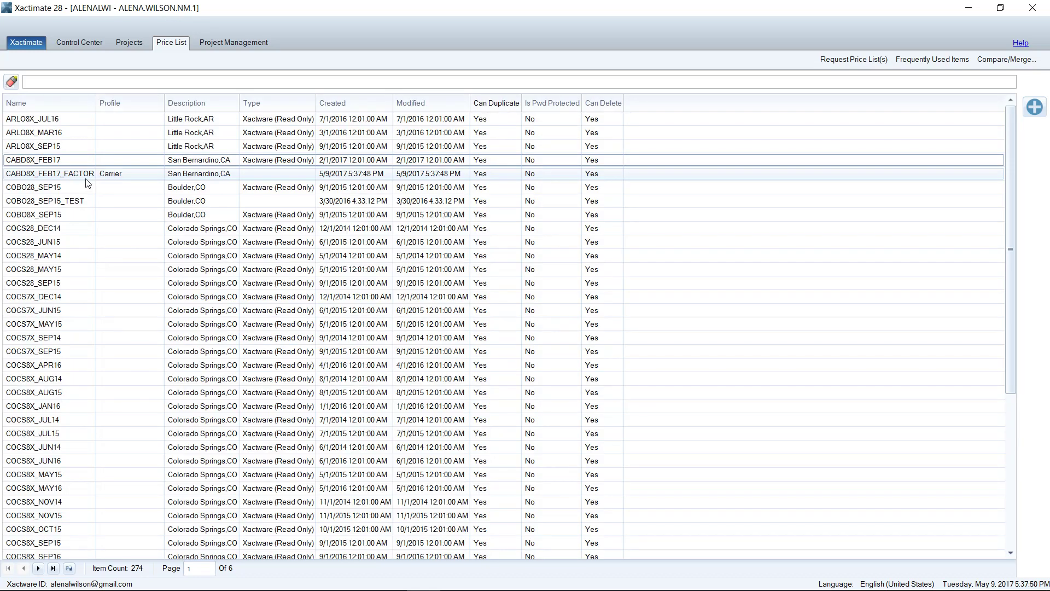
Factor CABD8X_FEB17_FACTOR's unit prices for selected categories, ticking only PNT painting
{"action": "left_click", "coordinate": [39, 176]}
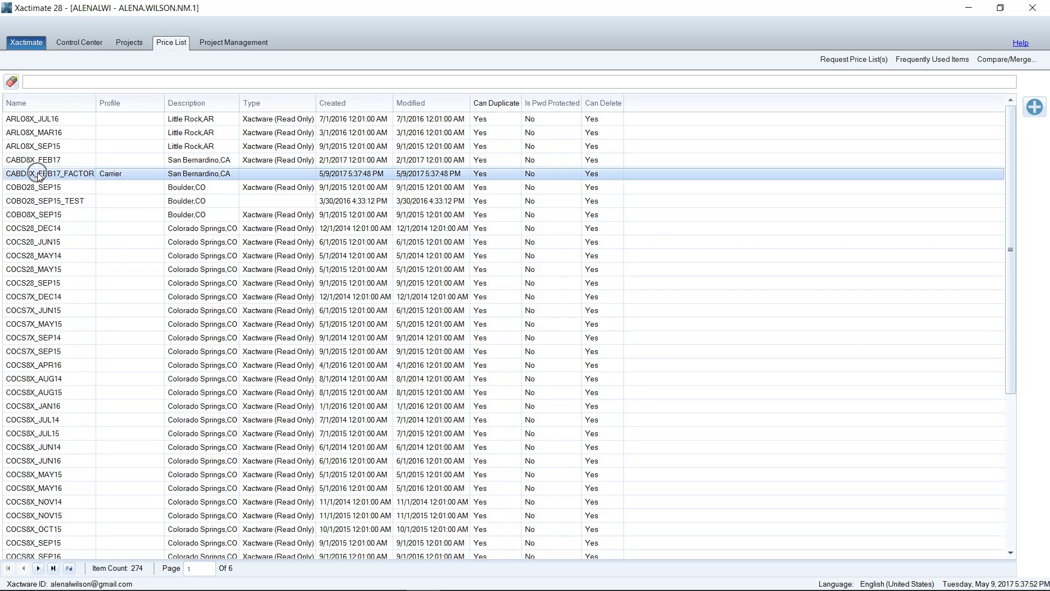
{"action": "right_click", "coordinate": [38, 176]}
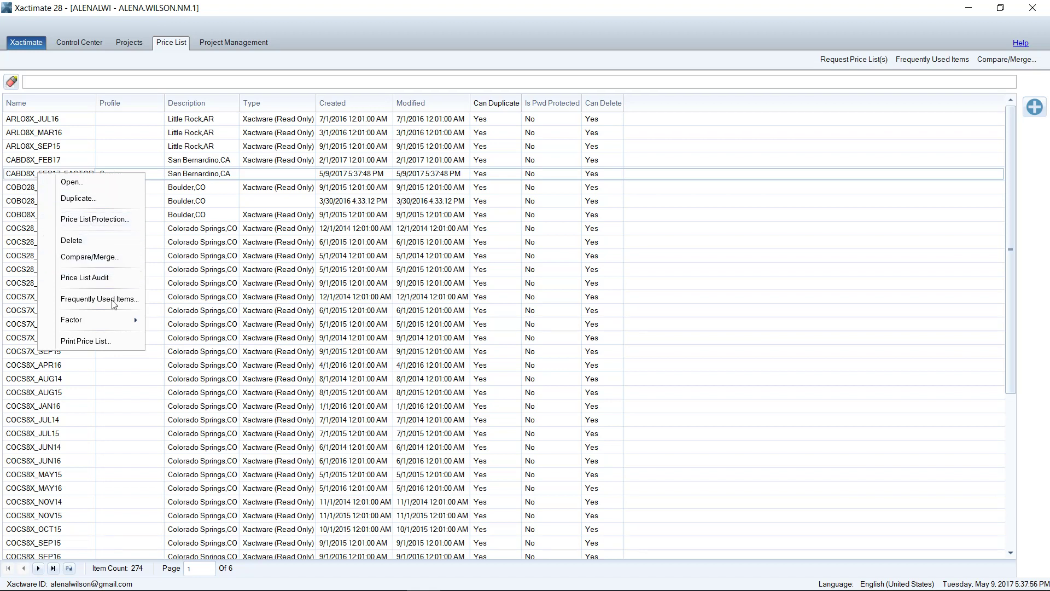
{"action": "mouse_move", "coordinate": [116, 321]}
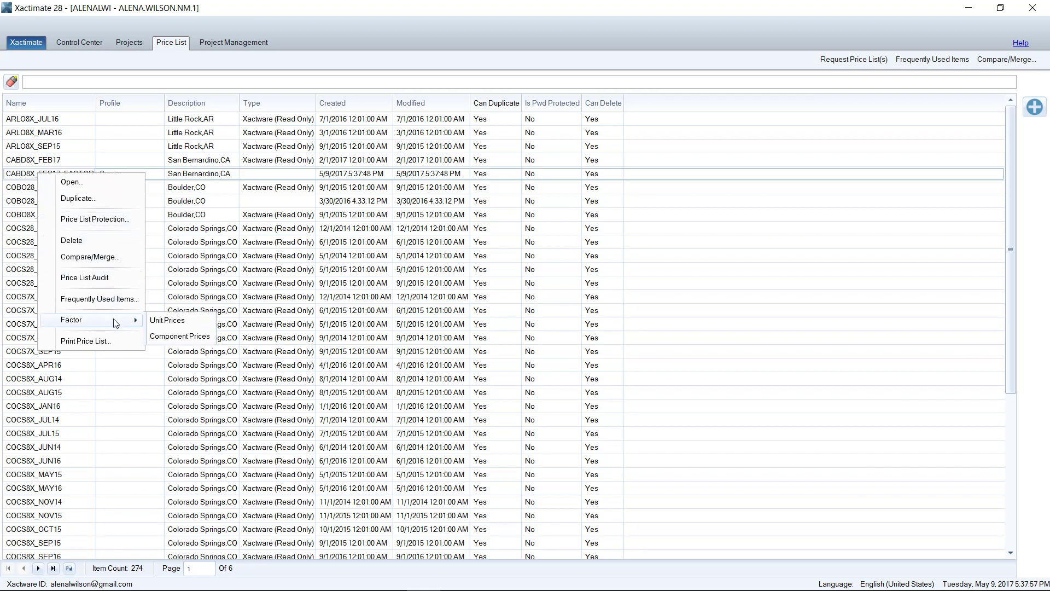
{"action": "left_click", "coordinate": [203, 323]}
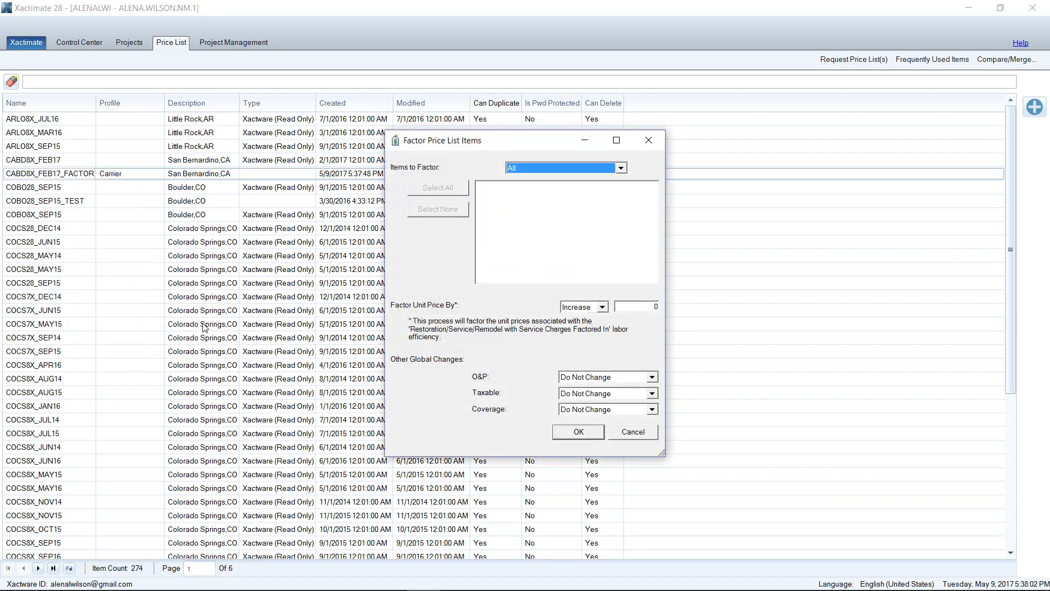
{"action": "left_click", "coordinate": [621, 169]}
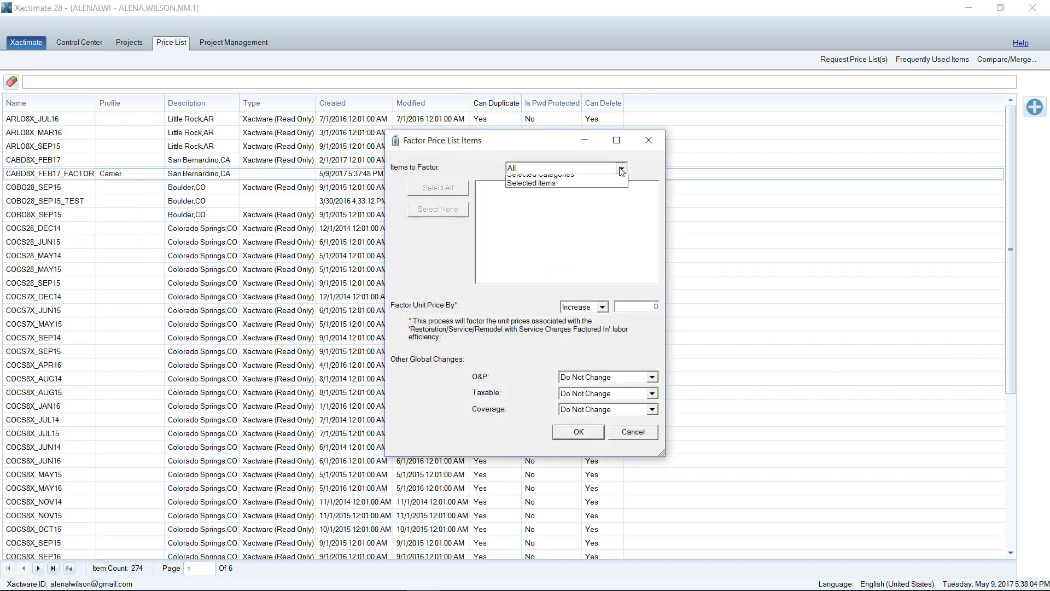
{"action": "left_click", "coordinate": [580, 189]}
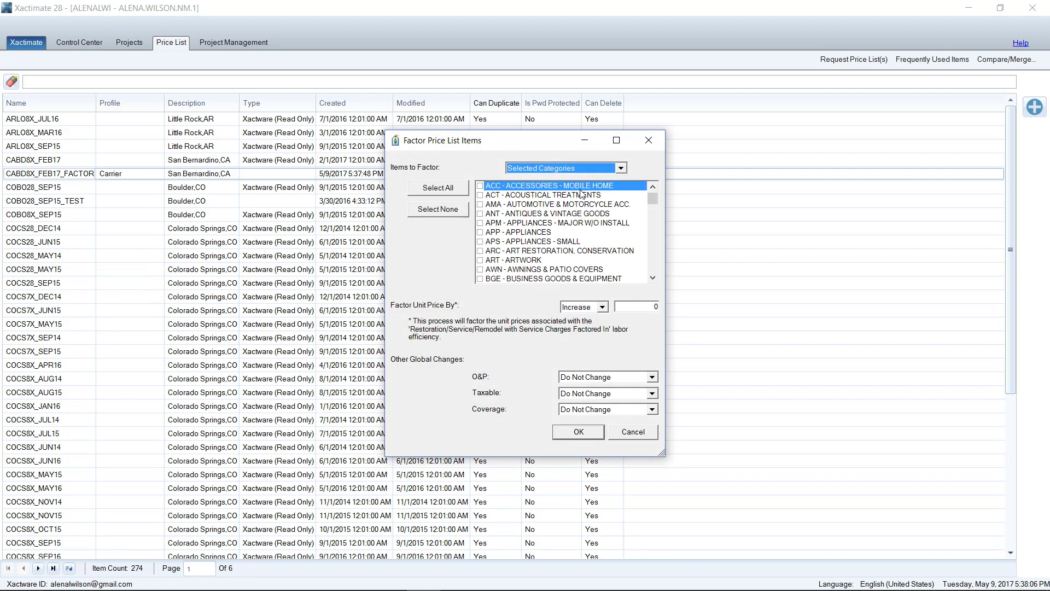
{"action": "scroll", "coordinate": [494, 241], "scroll_direction": "down", "scroll_amount": 5}
{"action": "left_click", "coordinate": [495, 234]}
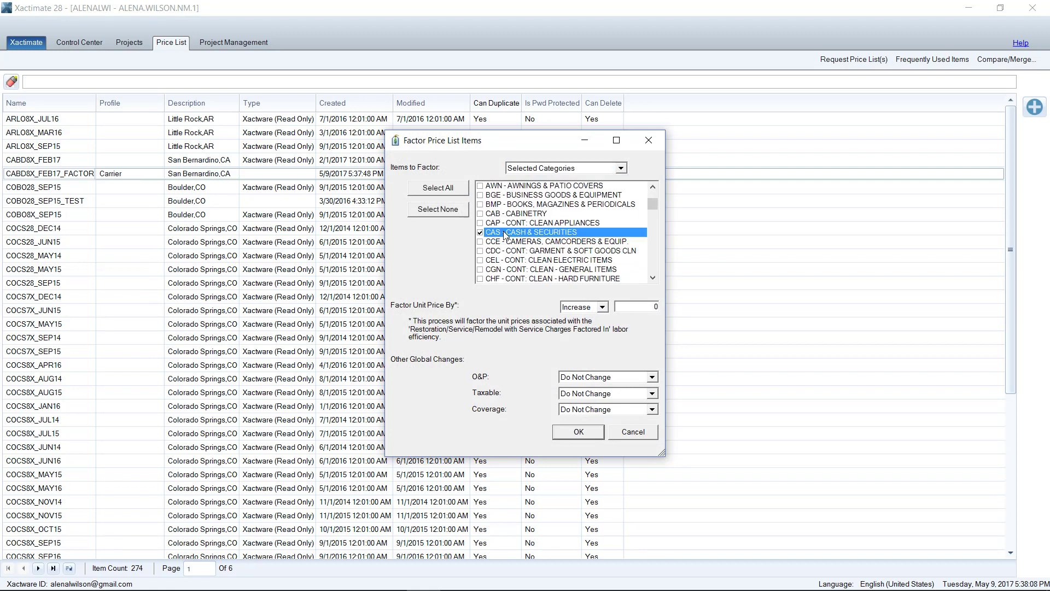
{"action": "scroll", "coordinate": [495, 234], "scroll_direction": "down", "scroll_amount": 5}
{"action": "left_click", "coordinate": [494, 252]}
{"action": "left_click", "coordinate": [480, 251]}
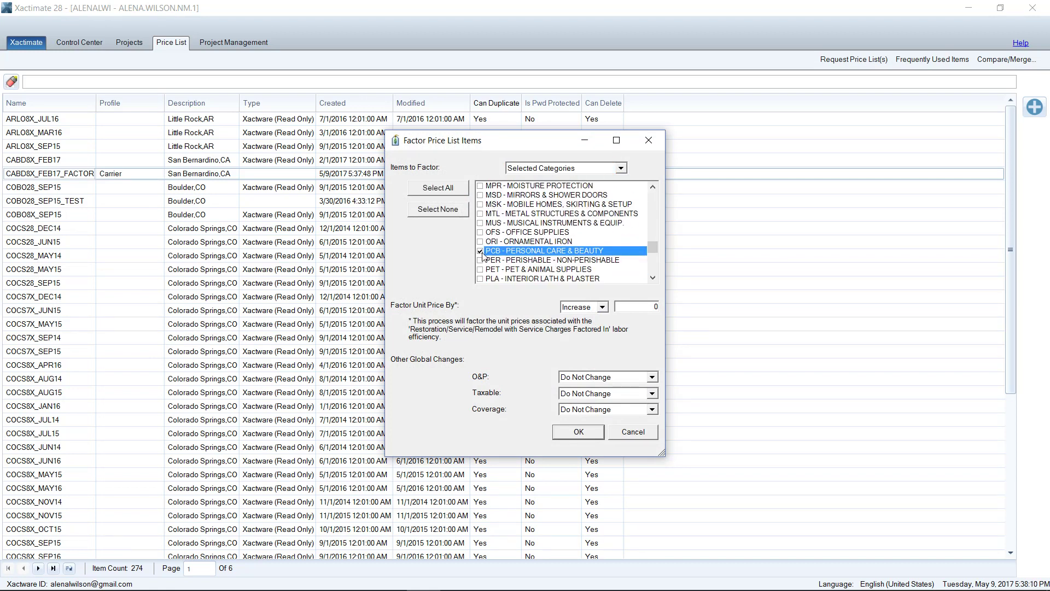
{"action": "scroll", "coordinate": [515, 256], "scroll_direction": "down", "scroll_amount": 1}
{"action": "left_click", "coordinate": [482, 279]}
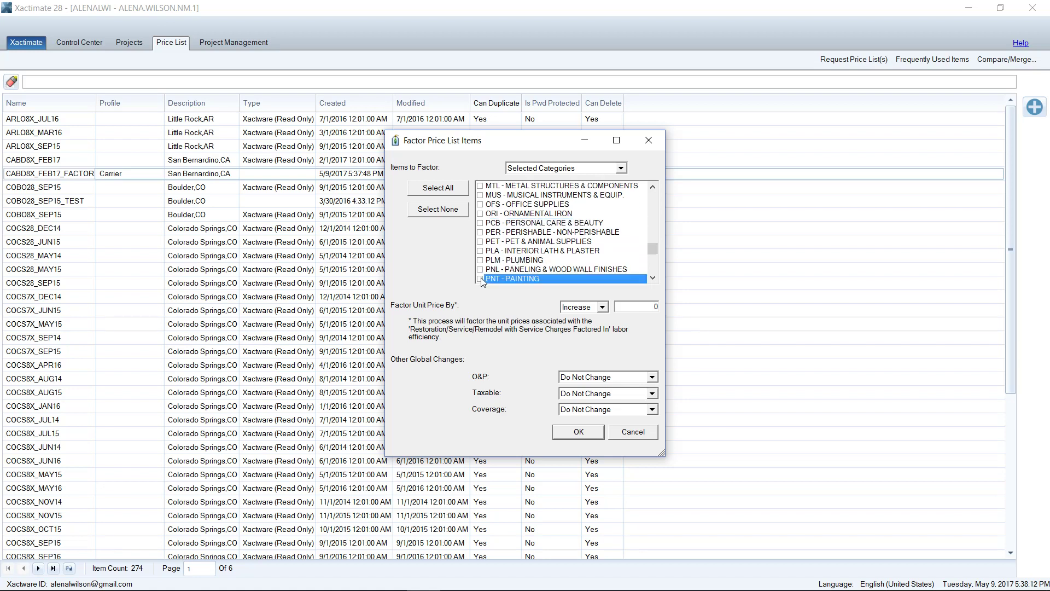
Apply a 20% increase with O&P to the PNT painting prices
{"action": "left_click", "coordinate": [636, 306]}
{"action": "left_click", "coordinate": [590, 375]}
{"action": "left_click", "coordinate": [590, 375]}
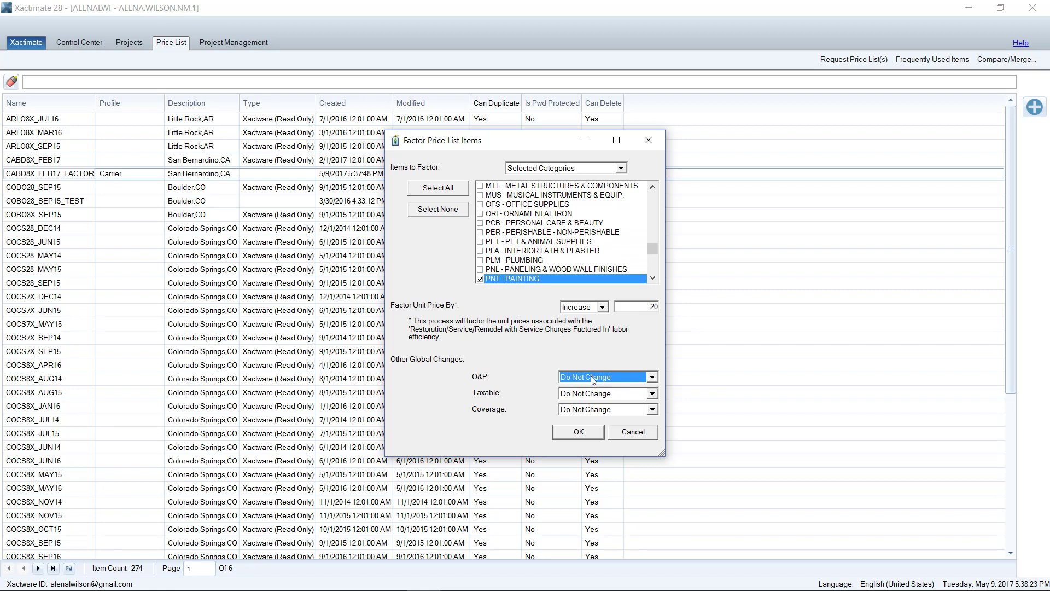
{"action": "left_click", "coordinate": [591, 375]}
{"action": "left_click", "coordinate": [596, 399]}
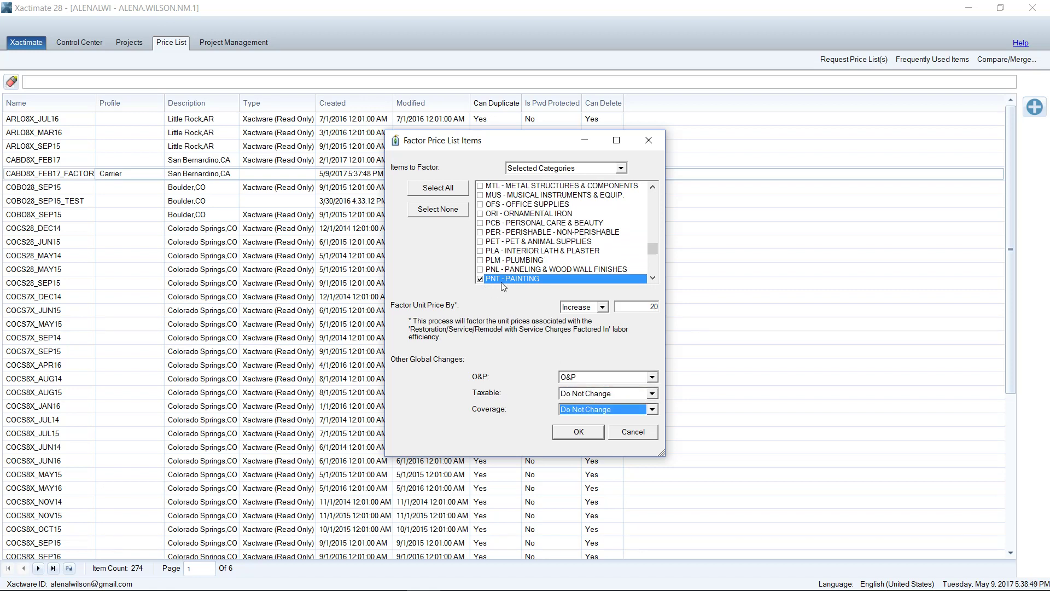
{"action": "left_click", "coordinate": [578, 432]}
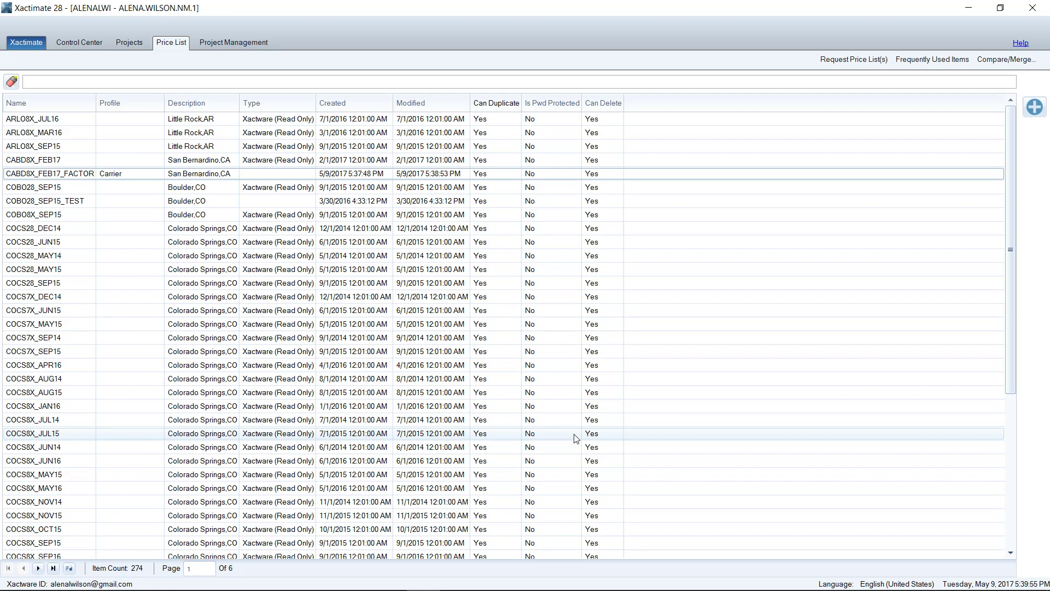
{"action": "right_click", "coordinate": [86, 178]}
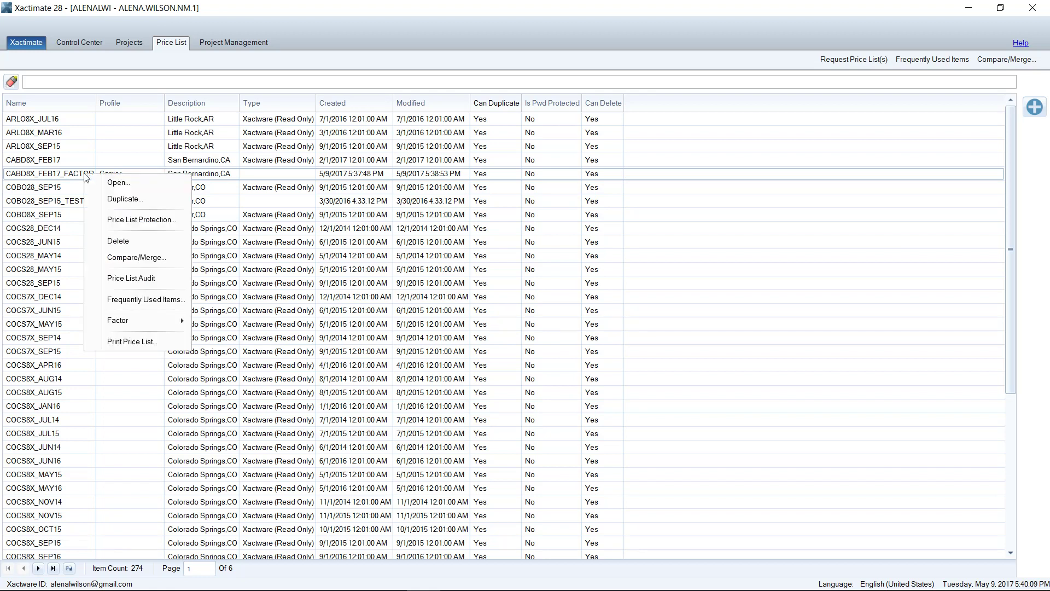
{"action": "key", "text": "Escape"}
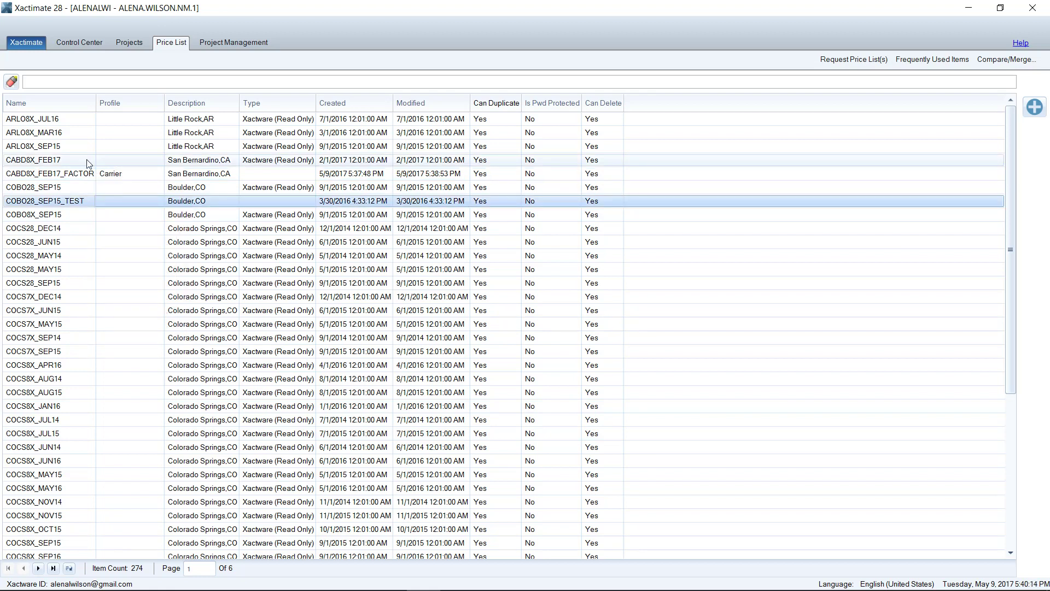